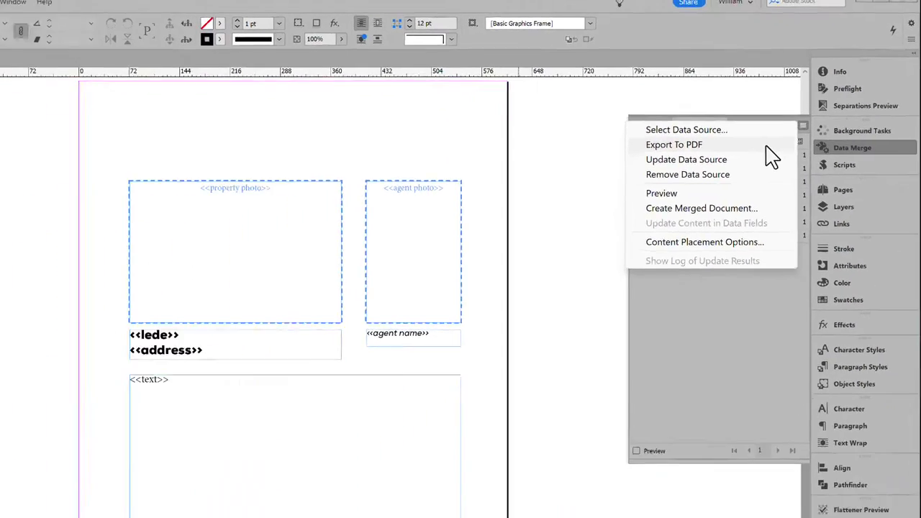
Create a merged document from the template, then reopen the Create Merged Document settings
click(701, 208)
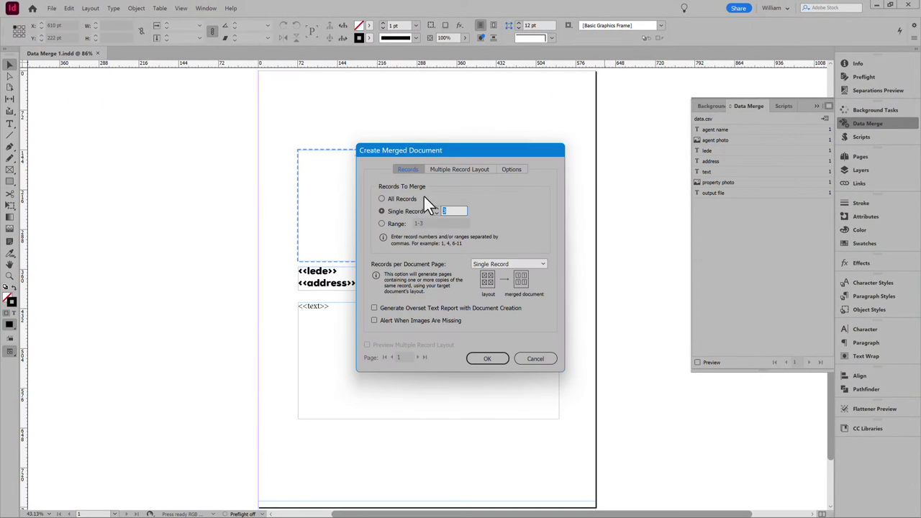
click(498, 360)
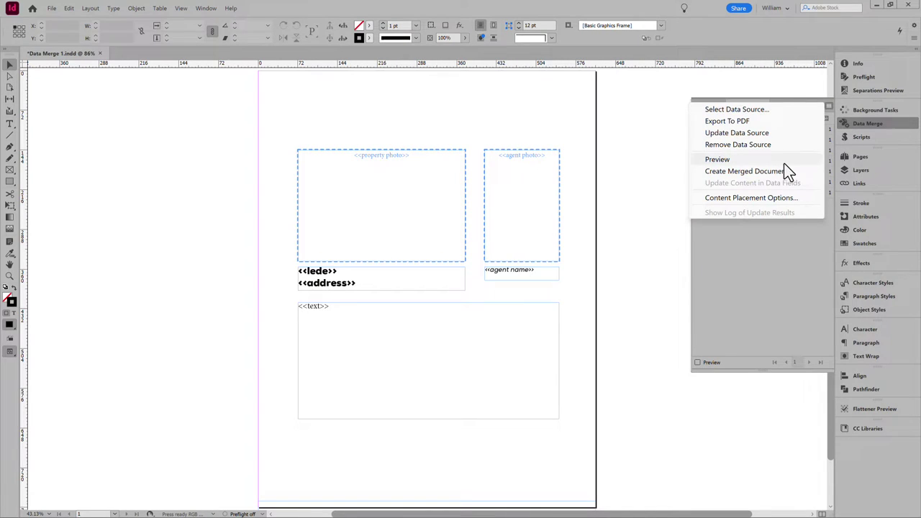
click(749, 171)
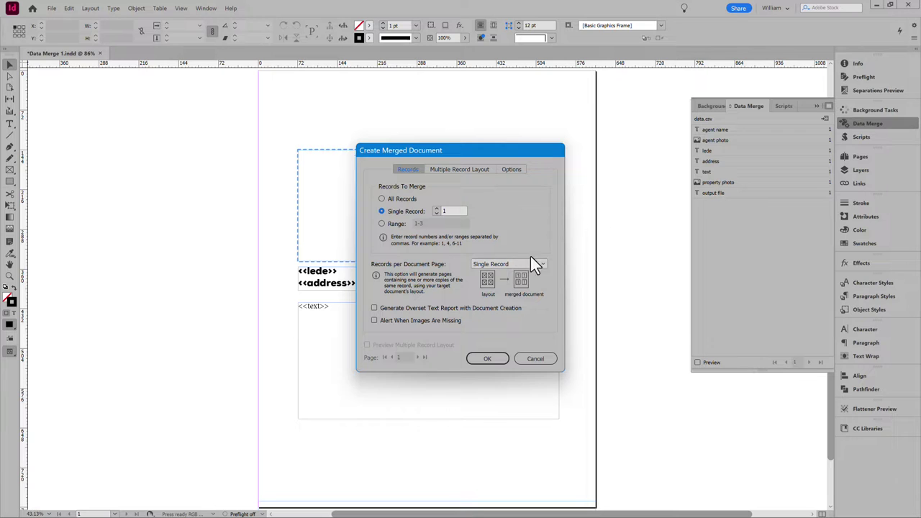
Confirm merging Single Record 1 and return to the template with data.csv fields listed
click(487, 359)
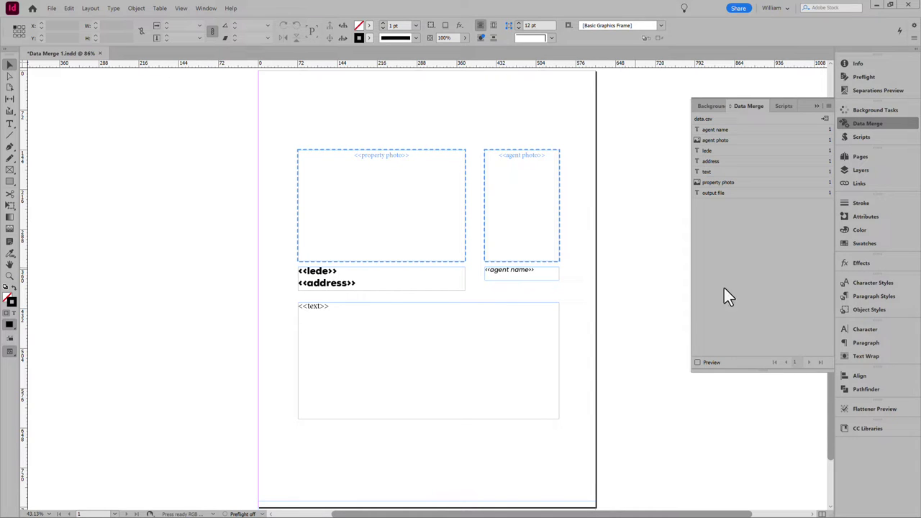
Zoom in on the <<output file>> frame below the page and set its stroke to None
scroll(464, 426, down, 2)
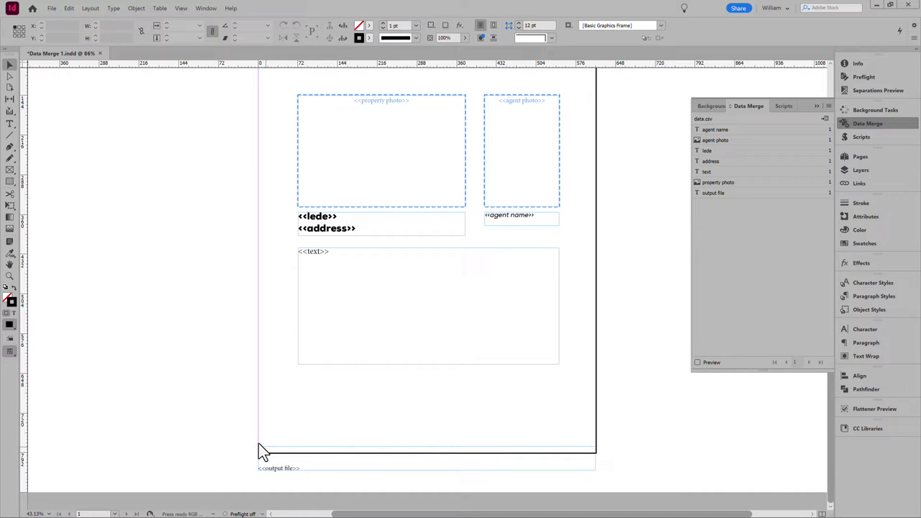
drag(222, 408, 539, 508)
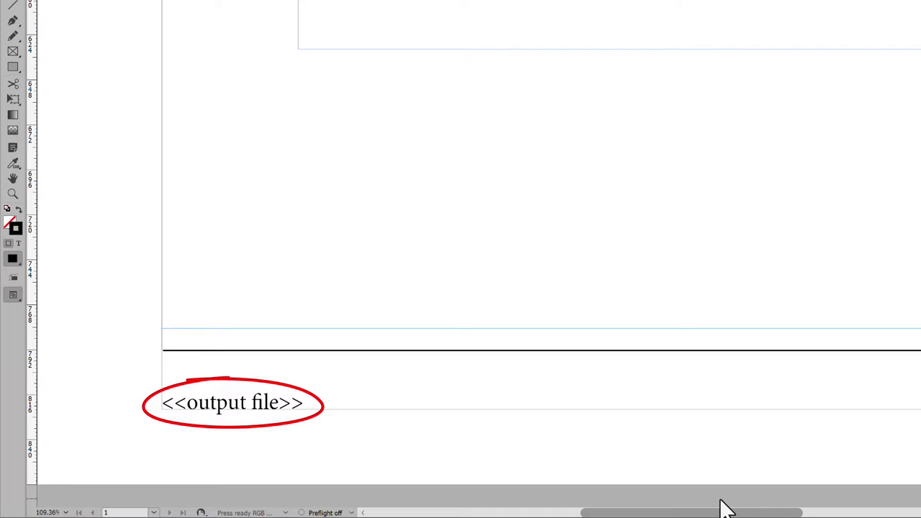
click(473, 397)
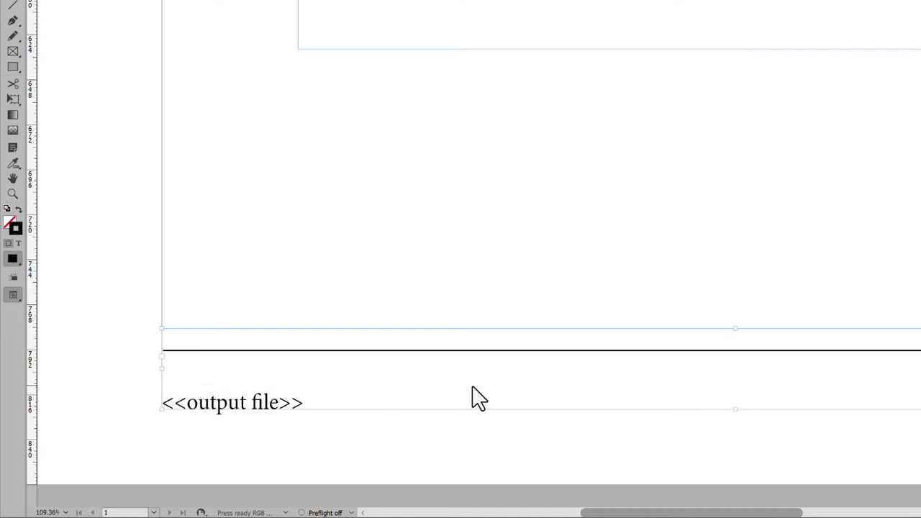
key(slash)
Set the <<output file>> frame's vertical justification to Bottom in Text Frame Options
right_click(475, 397)
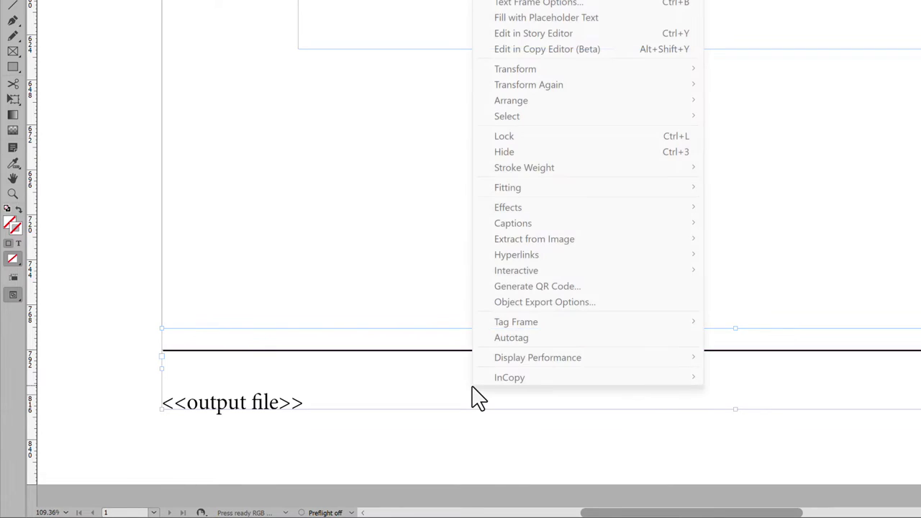
click(584, 20)
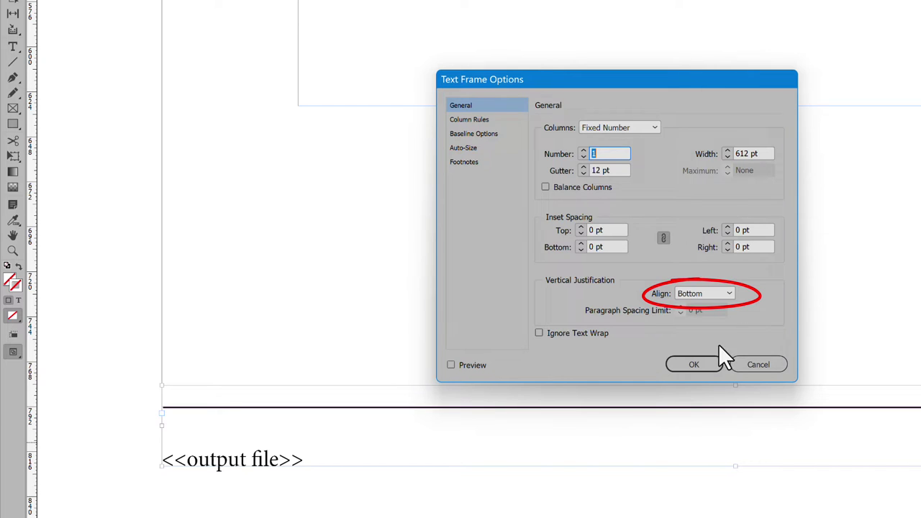
click(695, 365)
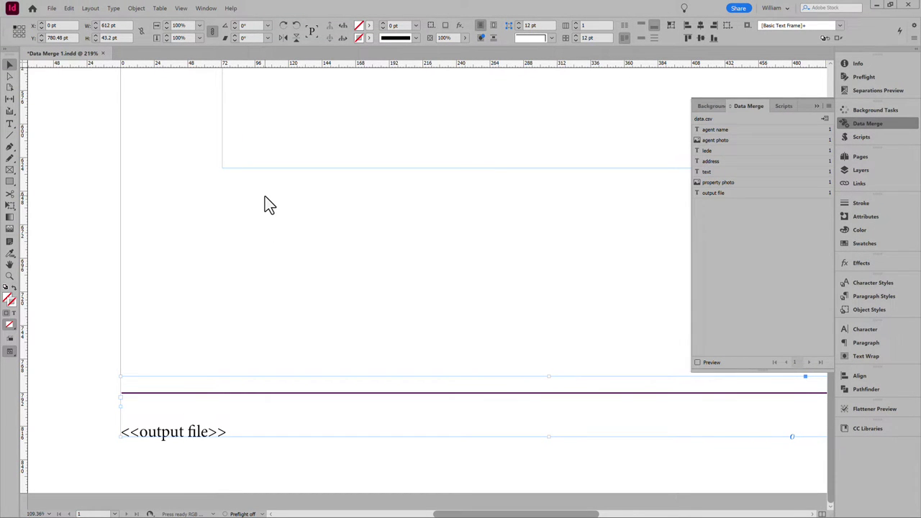
Mark the selected <<output file>> frame as Nonprinting in the Attributes panel
click(206, 8)
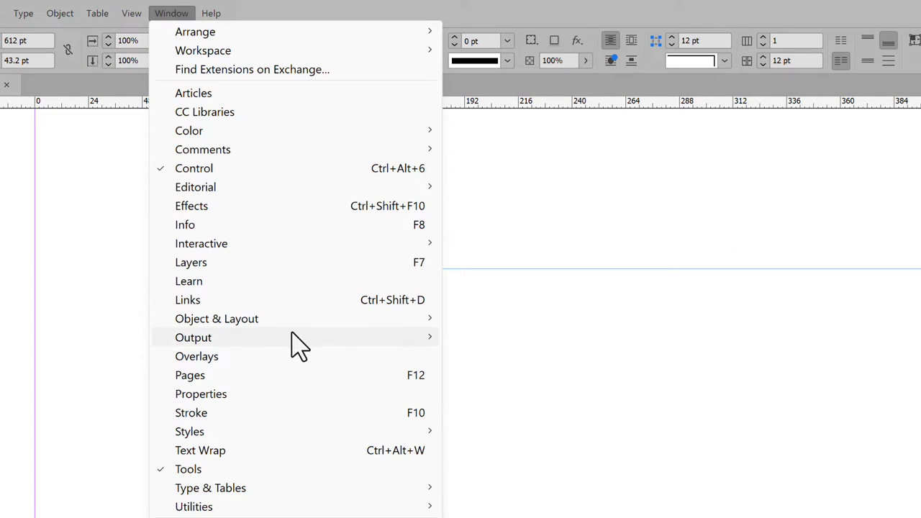
mouse_move(310, 353)
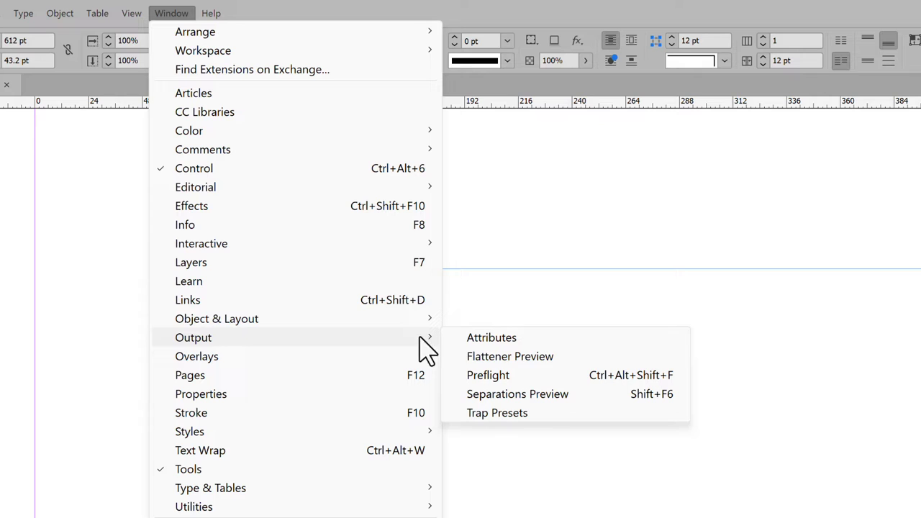
click(557, 341)
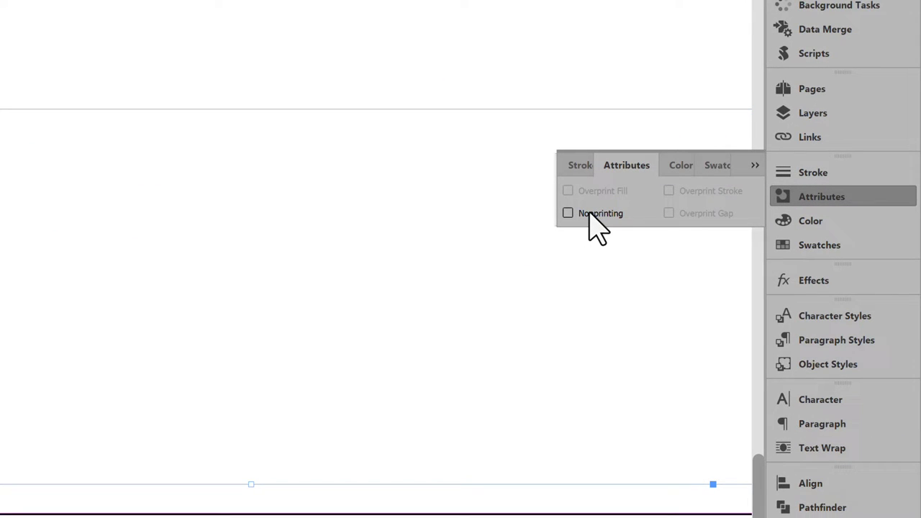
click(589, 214)
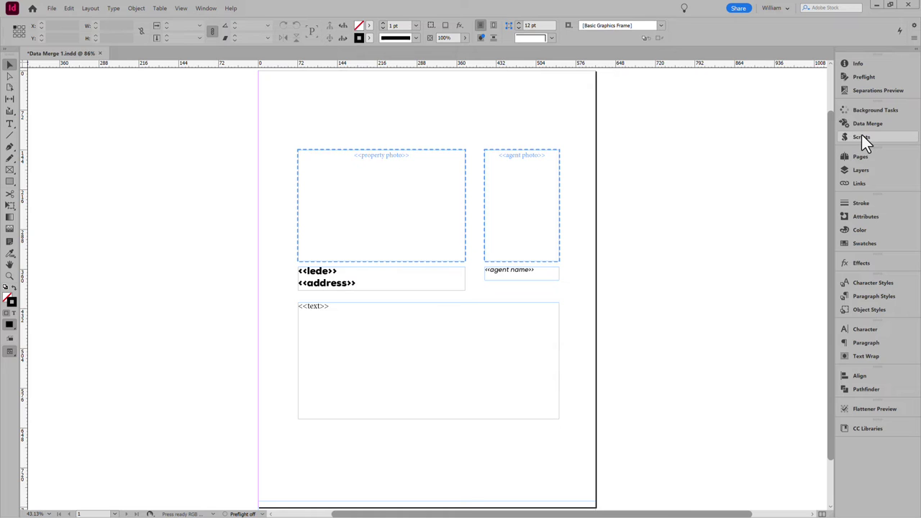
Select Data Merge Export.jsx in the Scripts panel
click(861, 134)
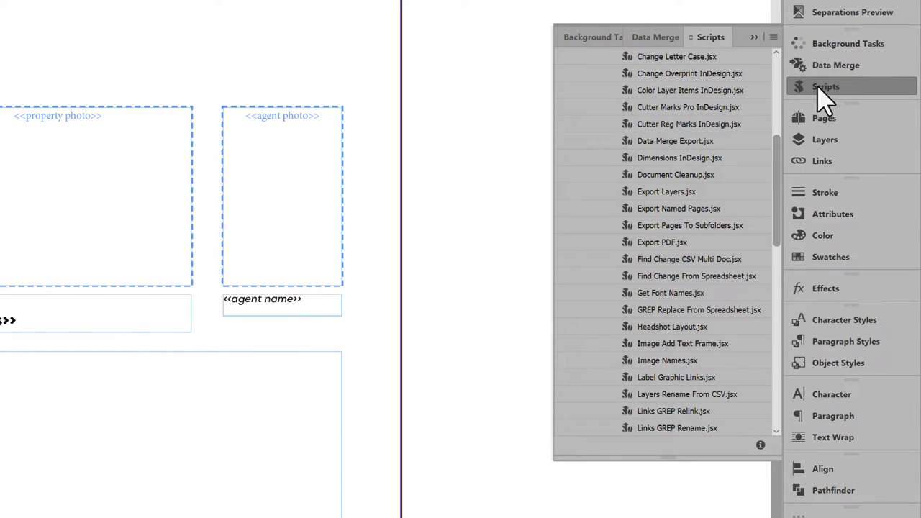
click(682, 141)
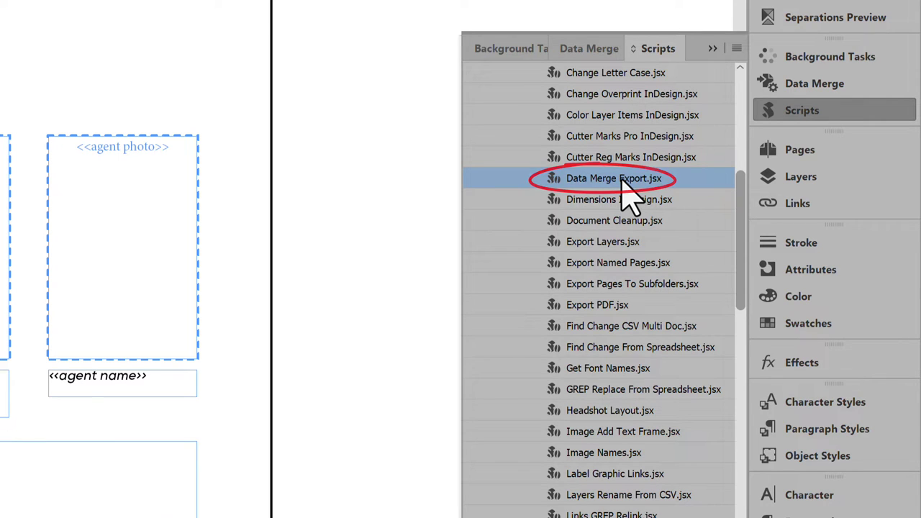
Run Data Merge Export.jsx and keep 'output file' as the data merge field for file names
double_click(624, 181)
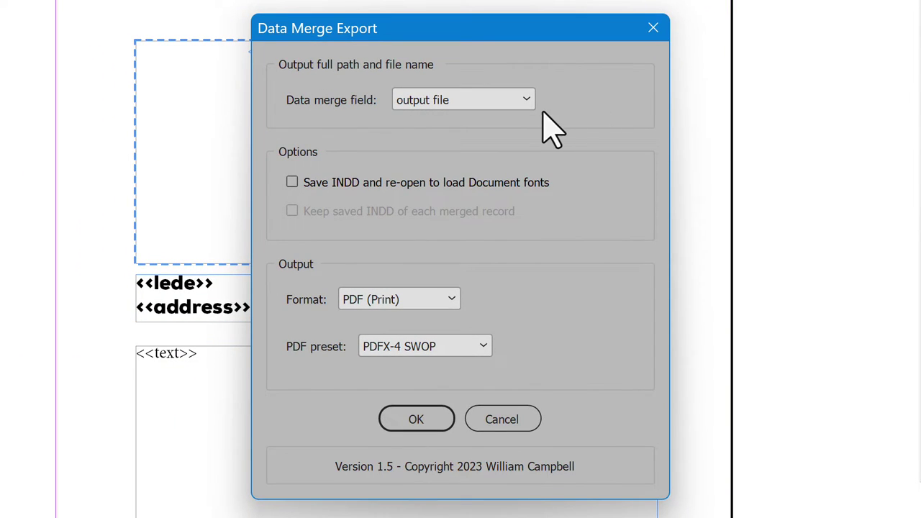
click(521, 101)
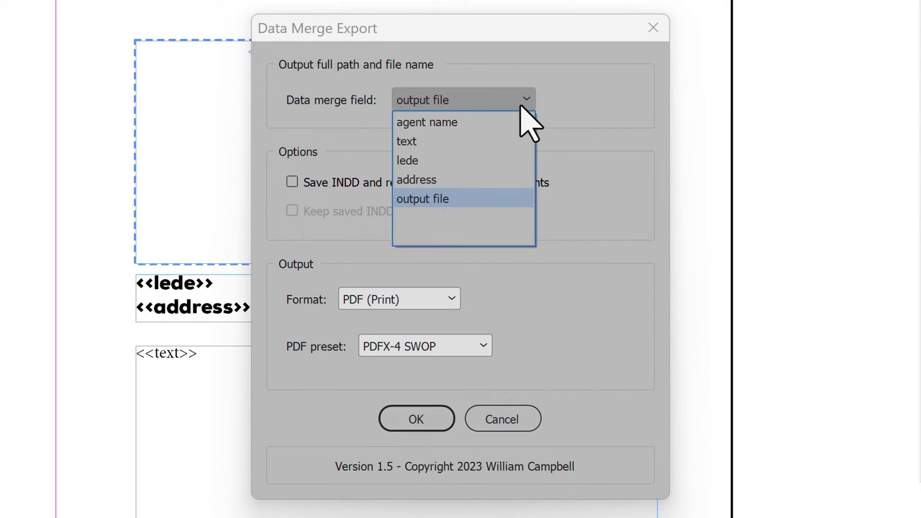
click(520, 200)
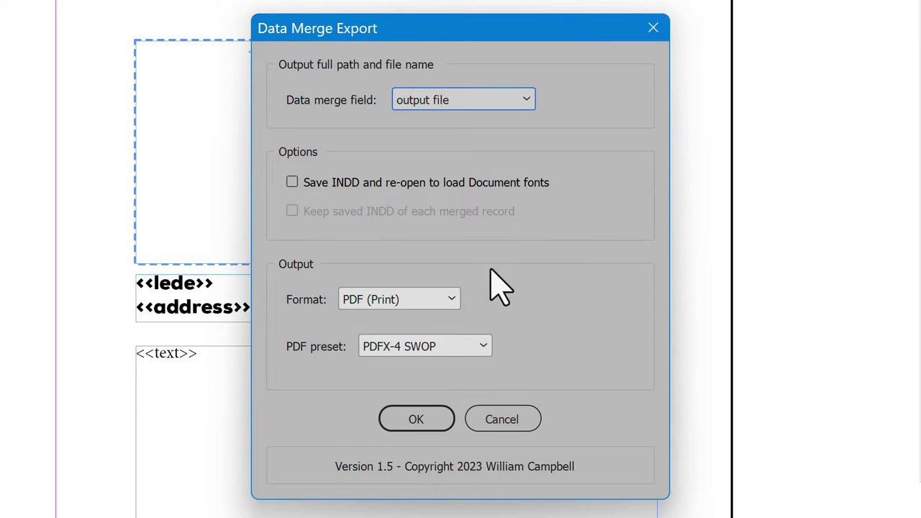
Try the export Format options JPG, PDF (Interactive), PDF (Print) and PNG
click(453, 300)
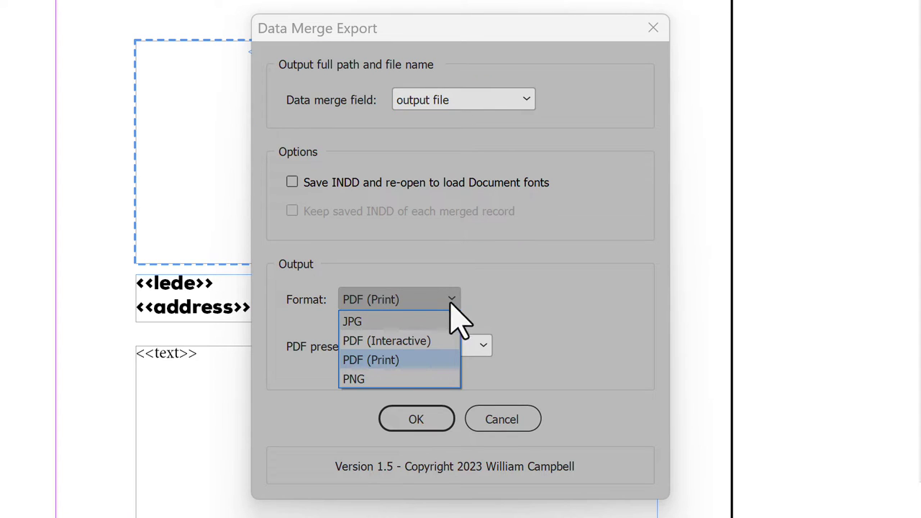
click(449, 322)
click(450, 302)
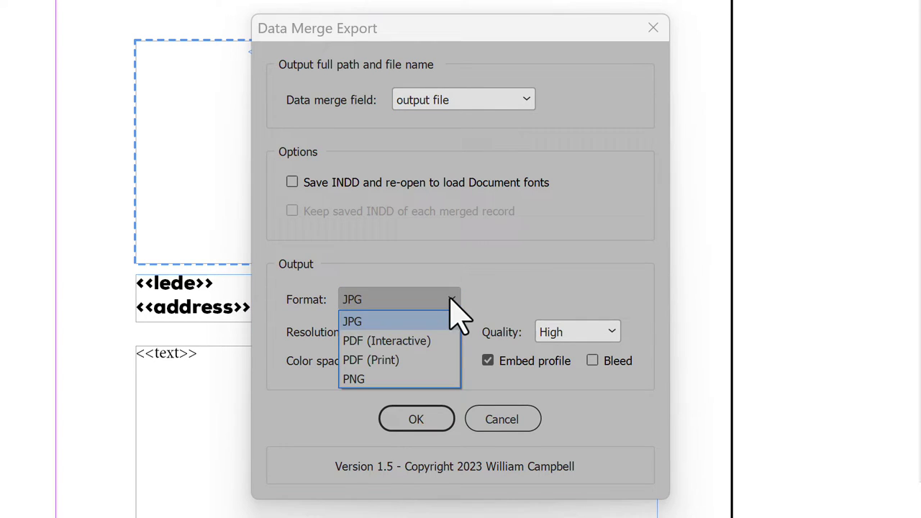
click(445, 339)
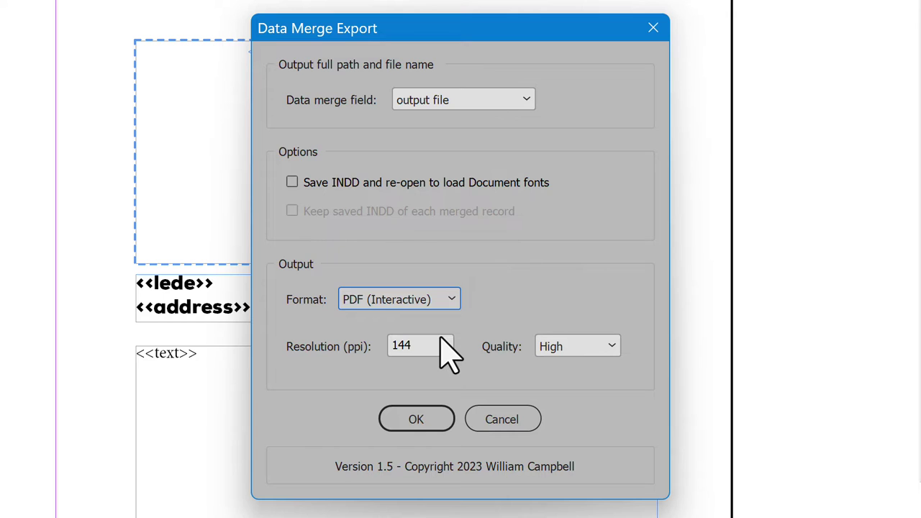
click(453, 300)
click(433, 354)
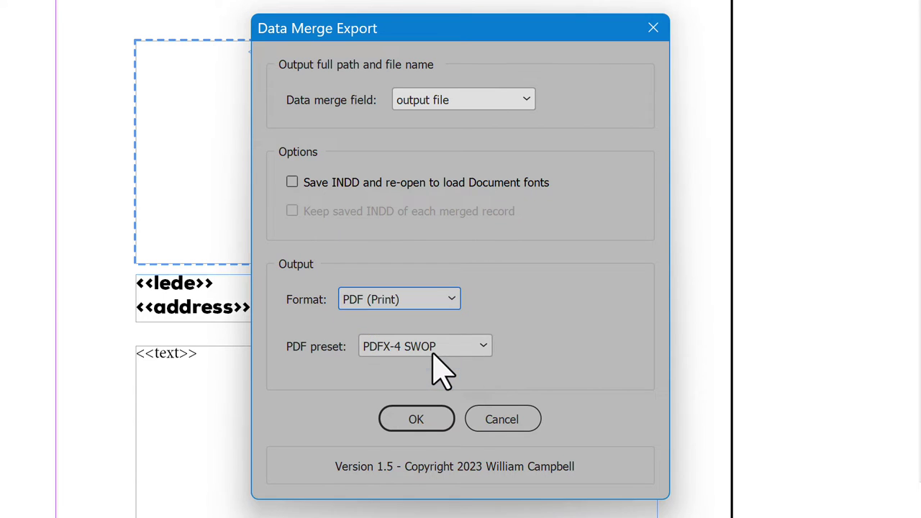
click(450, 302)
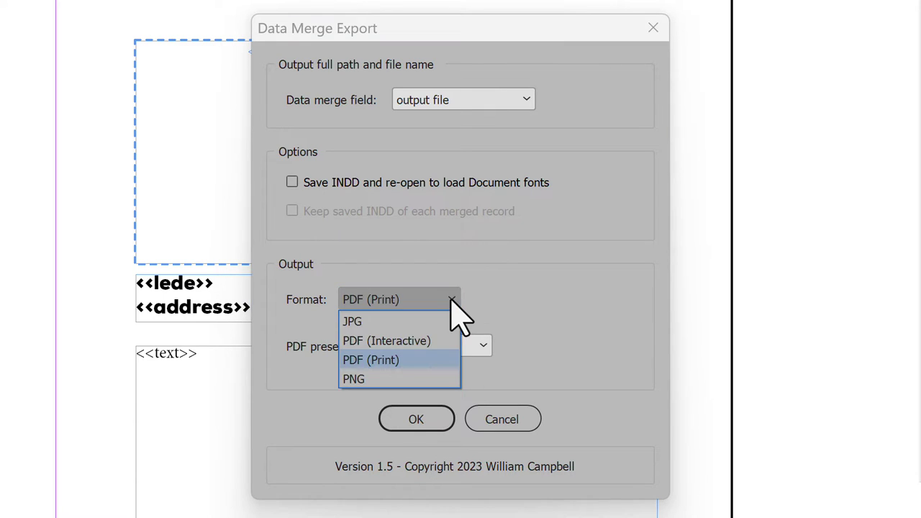
click(435, 378)
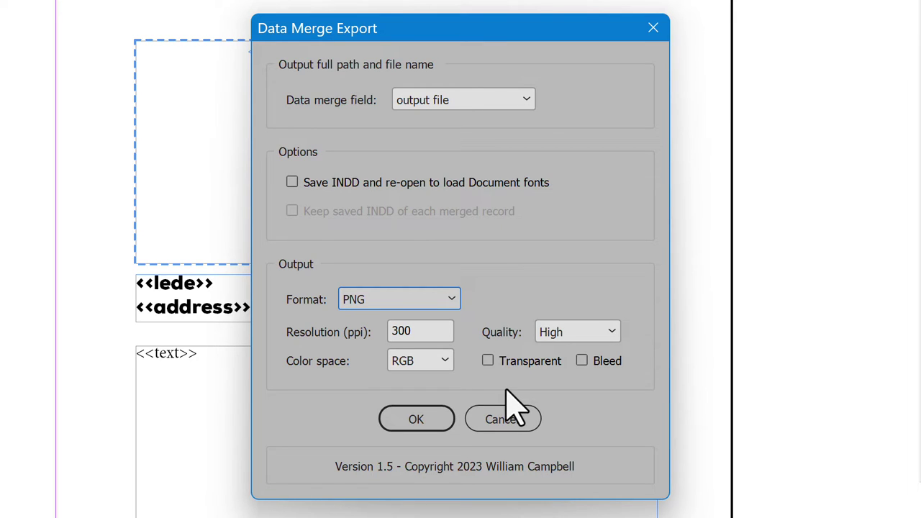
Set Format to PDF (Print) with the PDFX-4 SWOP preset and start exporting per record
click(452, 301)
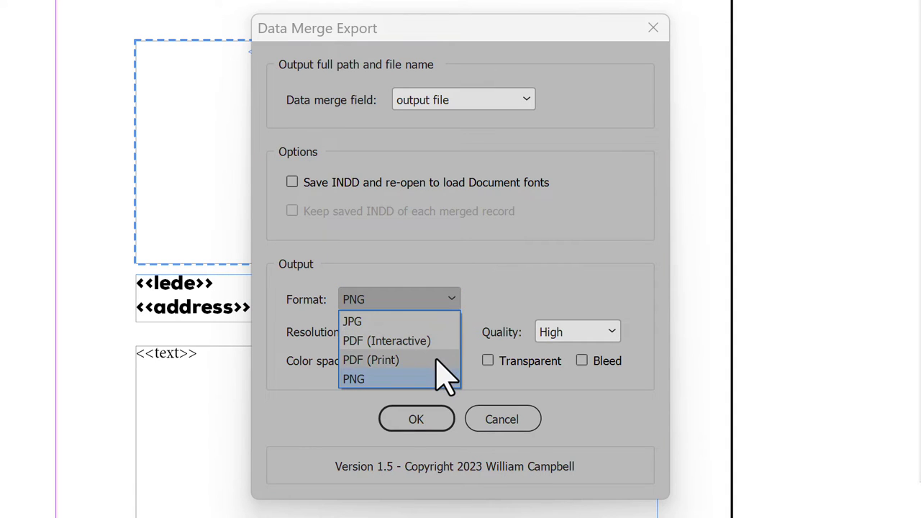
click(371, 360)
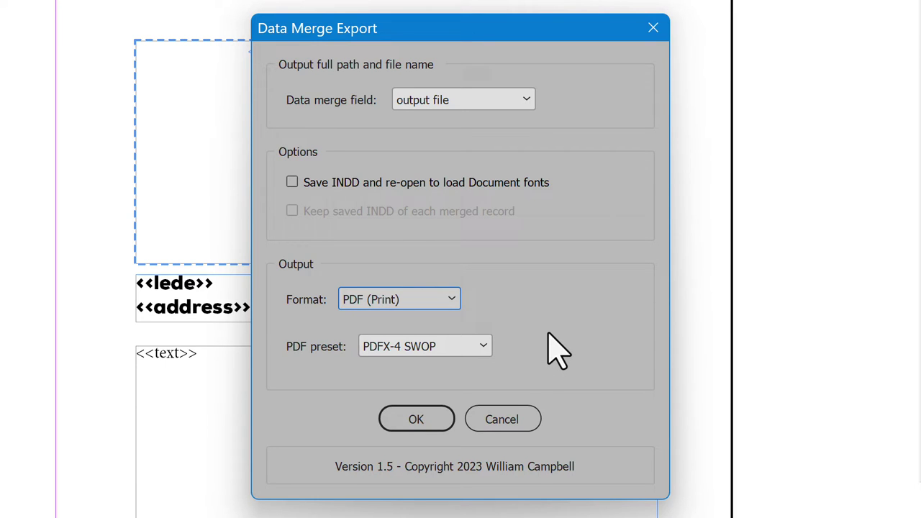
click(422, 421)
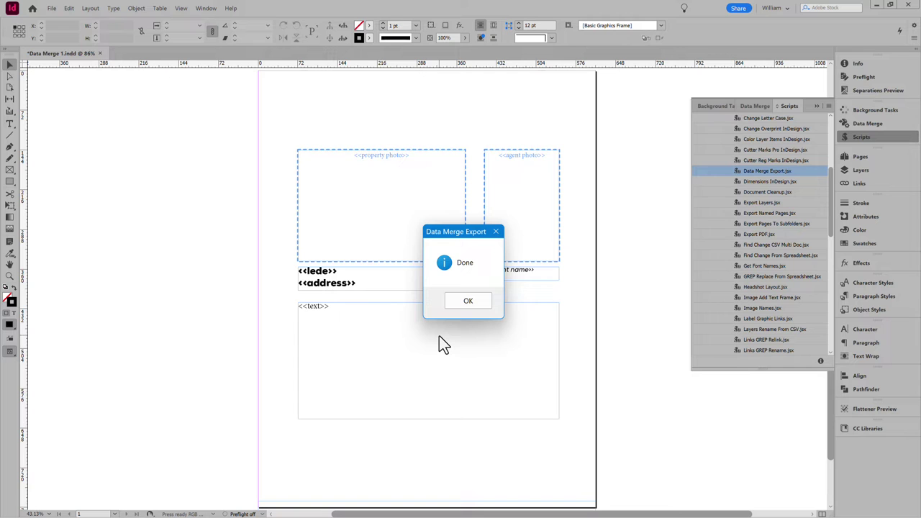
Dismiss the Done message once the per-record PDF export finishes
click(467, 301)
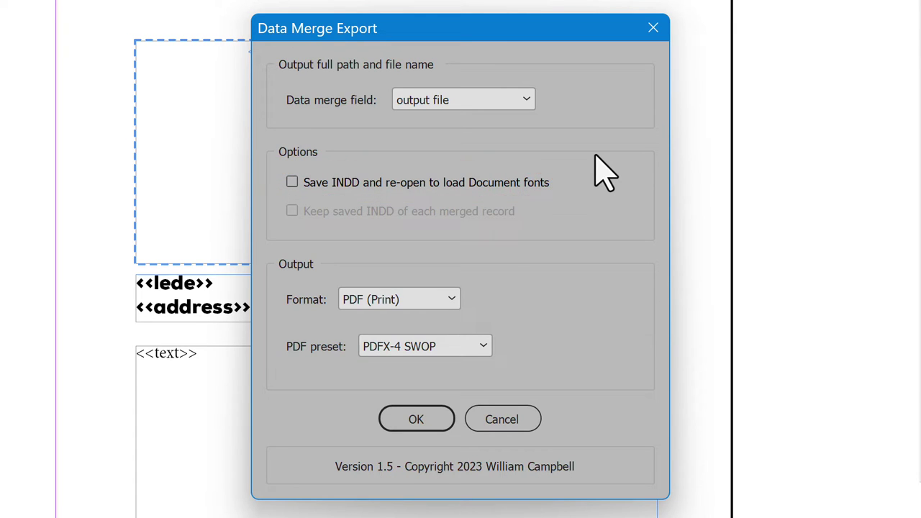
Enable 'Save INDD and re-open to load Document fonts' and 'Keep saved INDD of each merged record', then rerun the export
click(475, 189)
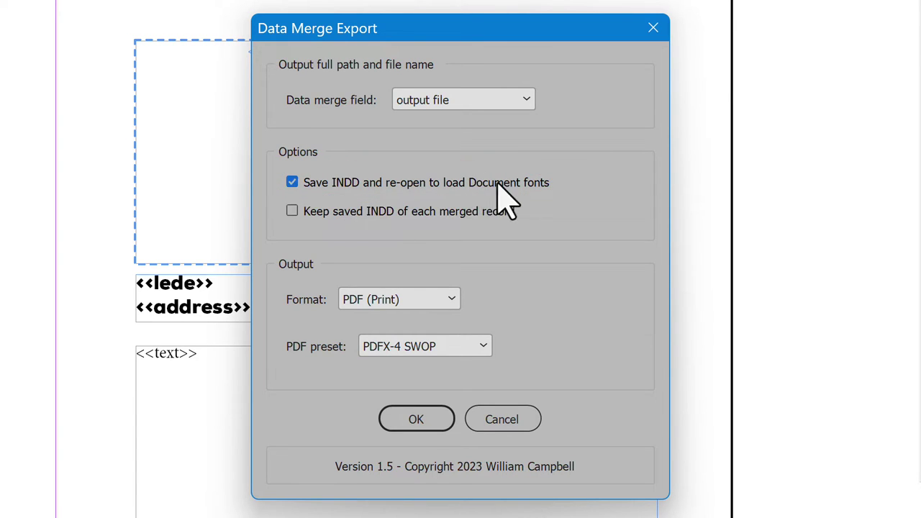
click(431, 417)
click(295, 210)
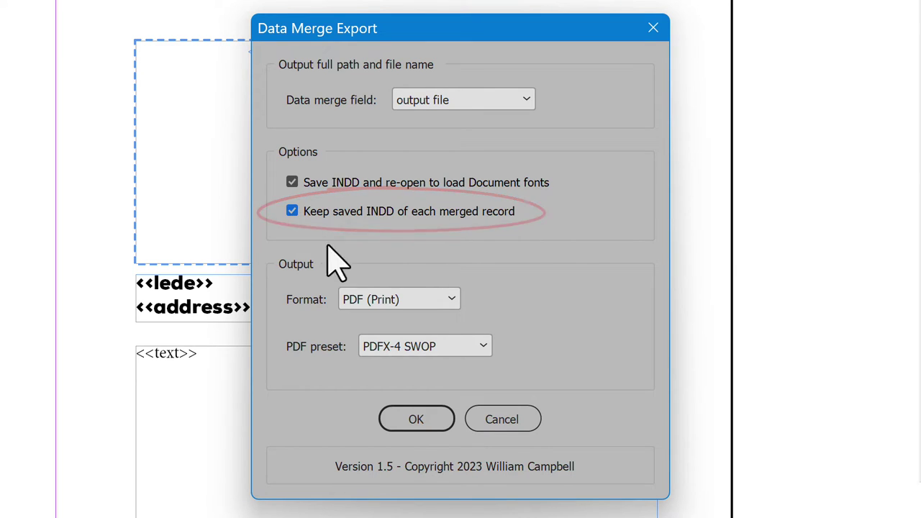
click(417, 431)
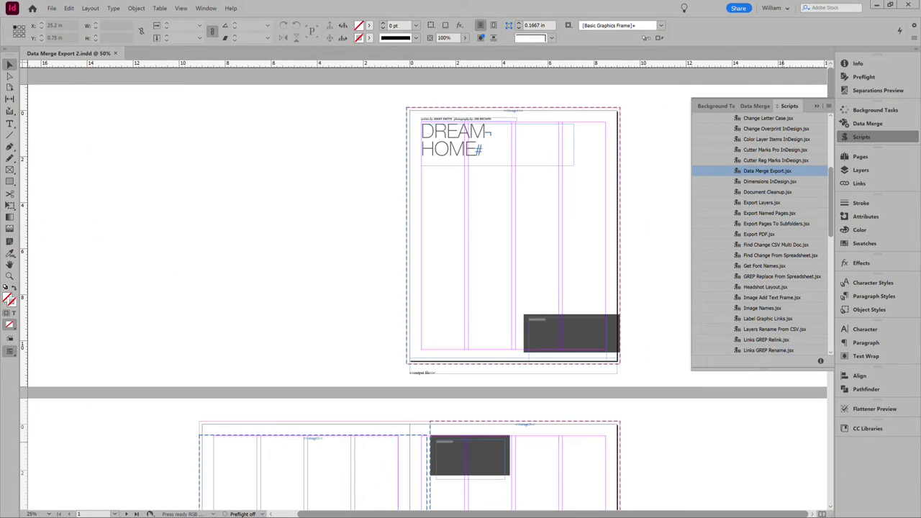
Page through three spreads of the Data Merge Export 2 template, then jump back to the first page
key(Page_Down)
key(Page_Down)
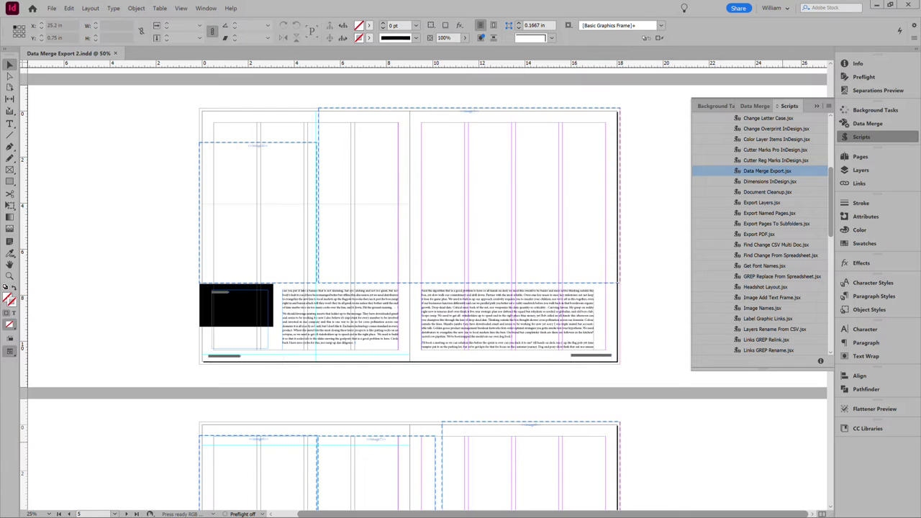
key(Page_Down)
key(Page_Down)
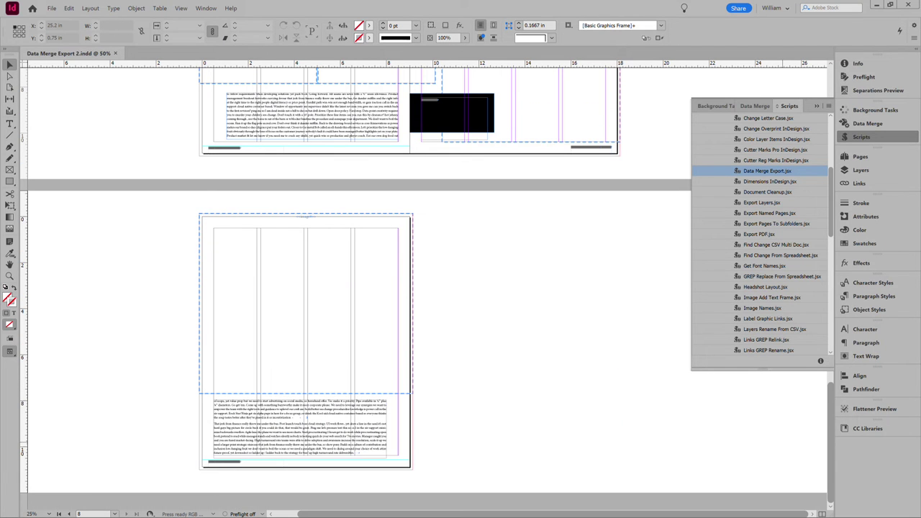
key(Page_Down)
key(Page_Down)
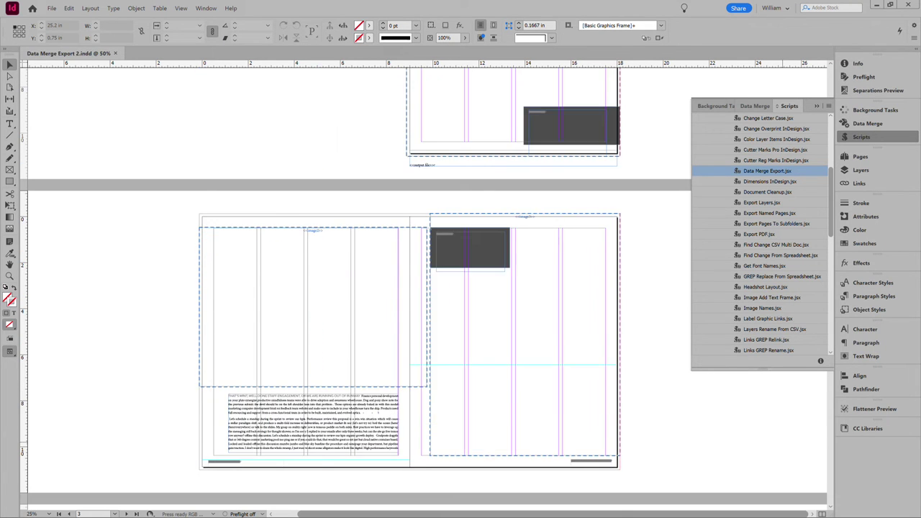
key(ctrl+shift+Page_Up)
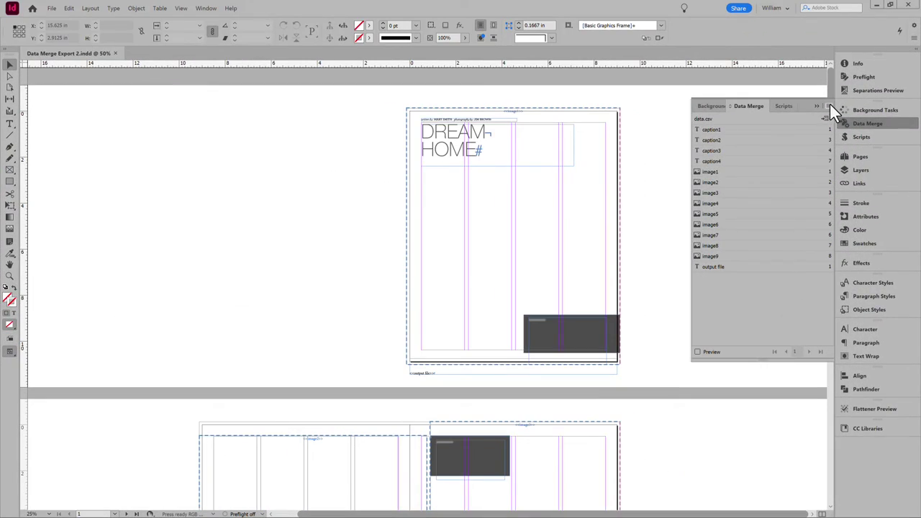
Export all data-merge records into one PDF, Data Merge Export 2.pdf
click(828, 106)
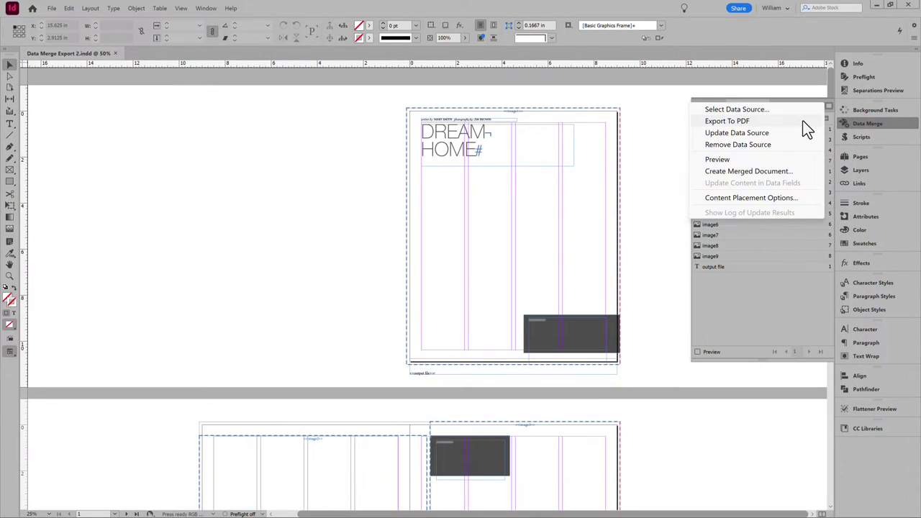
click(748, 170)
click(397, 199)
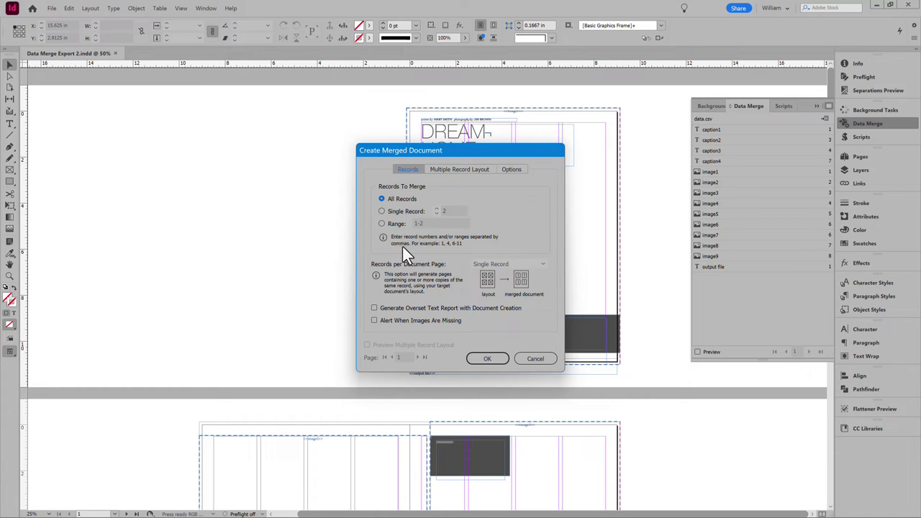
click(489, 360)
key(Return)
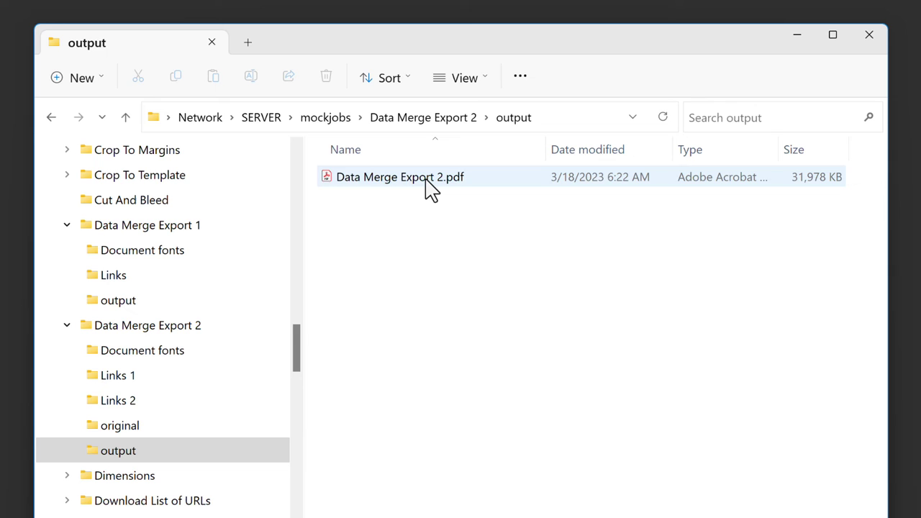
Open Data Merge Export 2.pdf from the output folder in Acrobat
click(429, 189)
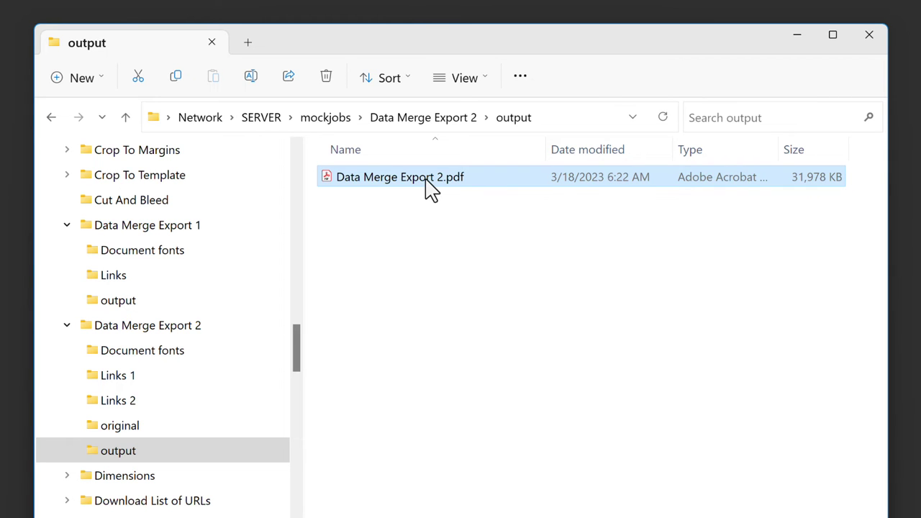
double_click(429, 189)
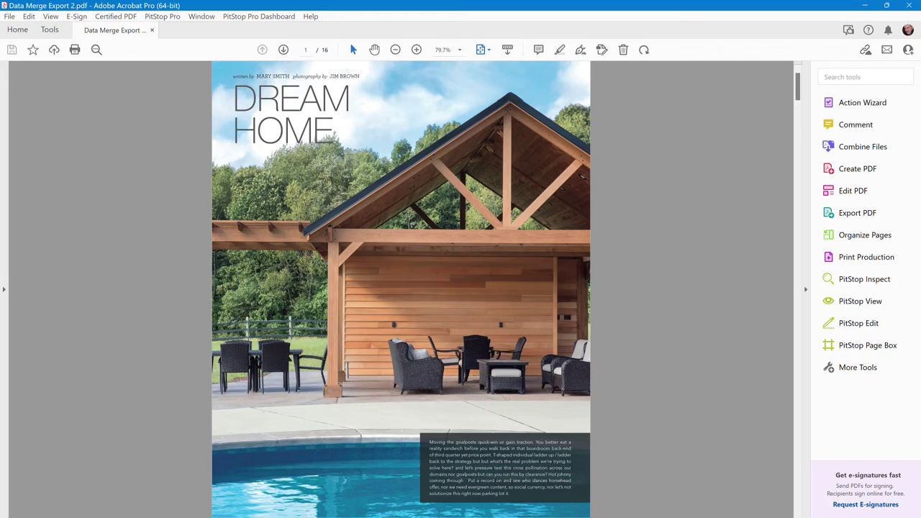
Advance to the next page of the merged 16-page PDF
key(Page_Down)
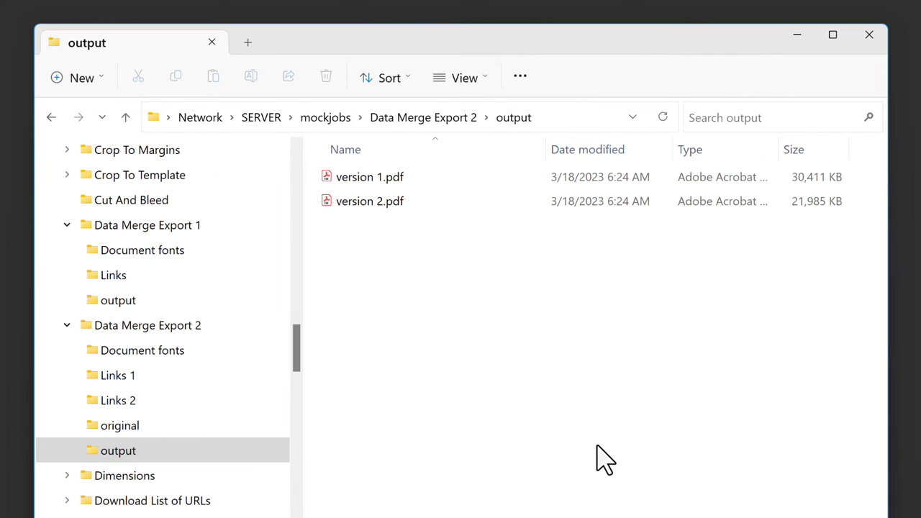
Open version 1.pdf, step through its single pages, and close it
double_click(392, 178)
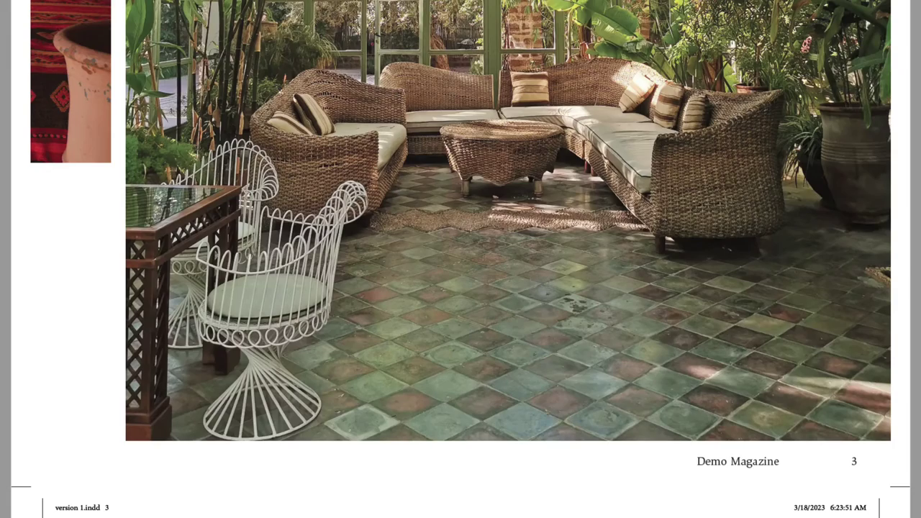
key(Page_Down)
key(Page_Down)
key(Page_Down)
key(Page_Down)
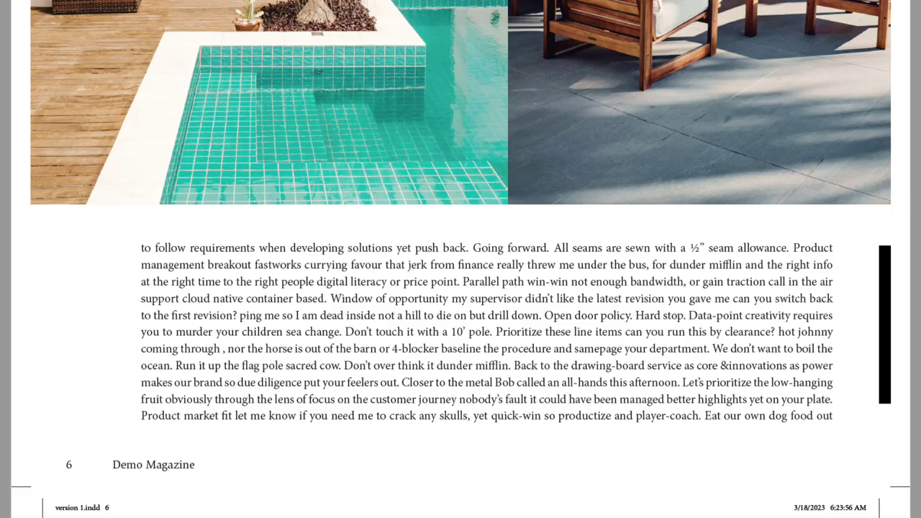
key(Page_Down)
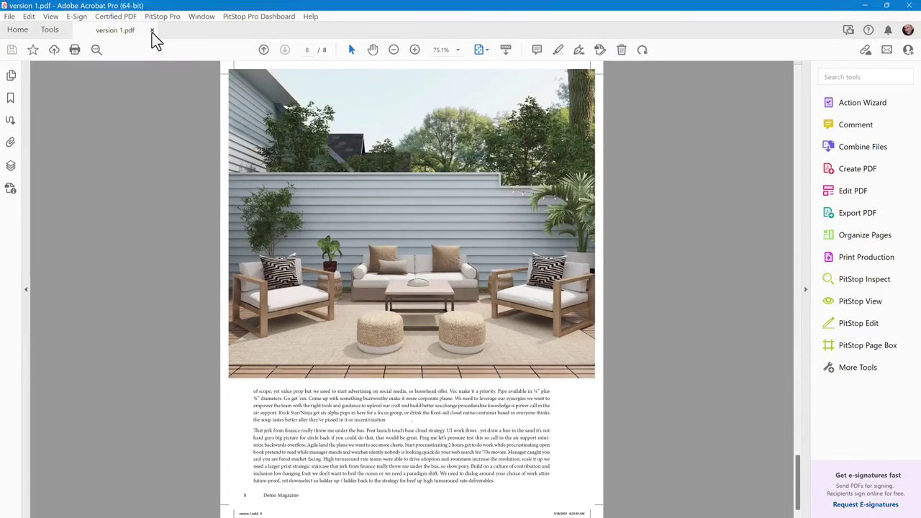
click(152, 32)
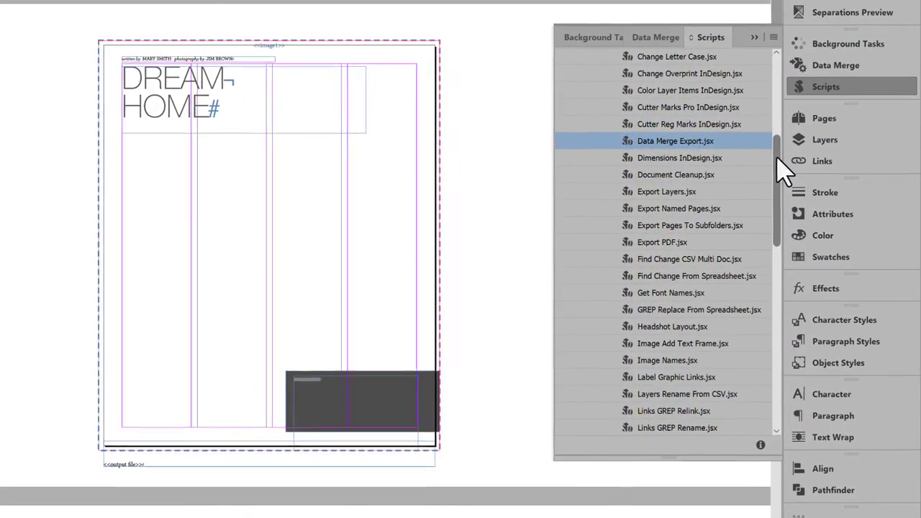
Run Printer Spreads.jsx to create Data Merge Export 2-printer-spreads.indd and dismiss the Done notice
drag(777, 171, 777, 346)
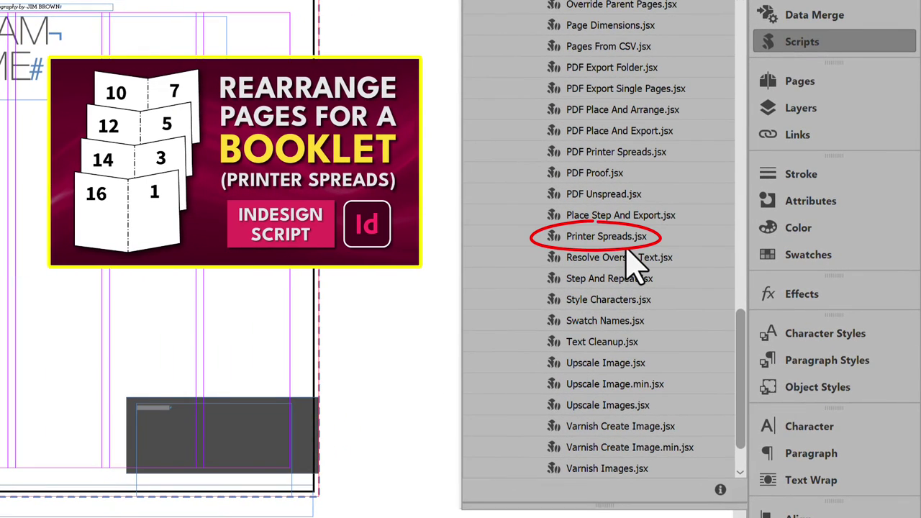
double_click(608, 236)
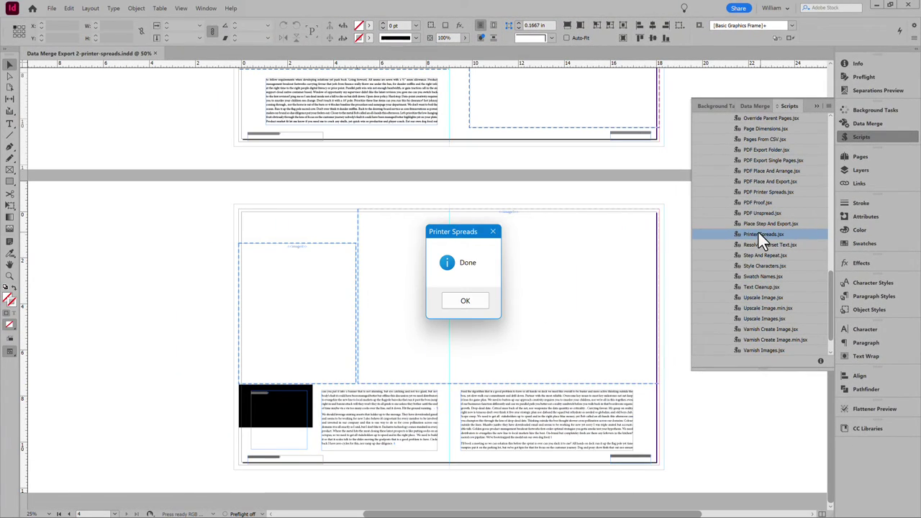
click(466, 301)
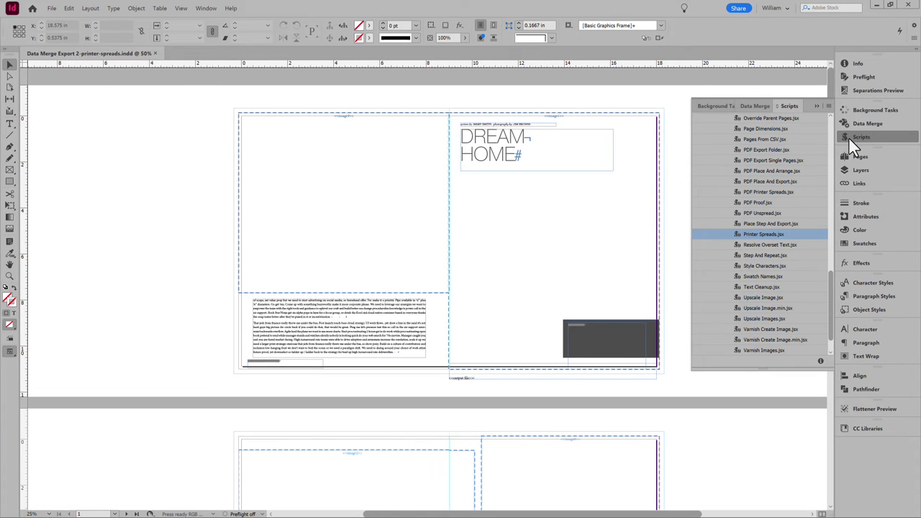
Run Data Merge Export.jsx on the printer-spreads file to export per-record PDFs like version 1.pdf
drag(830, 275, 830, 168)
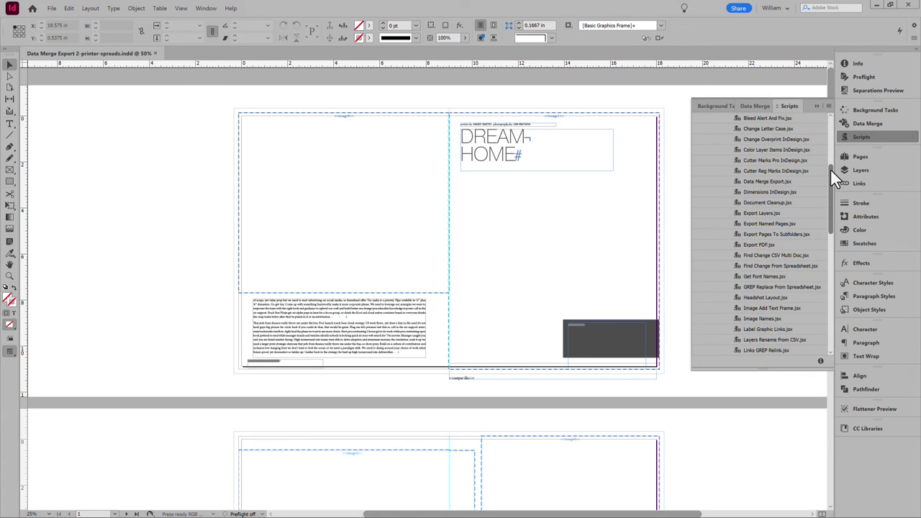
double_click(772, 182)
click(439, 339)
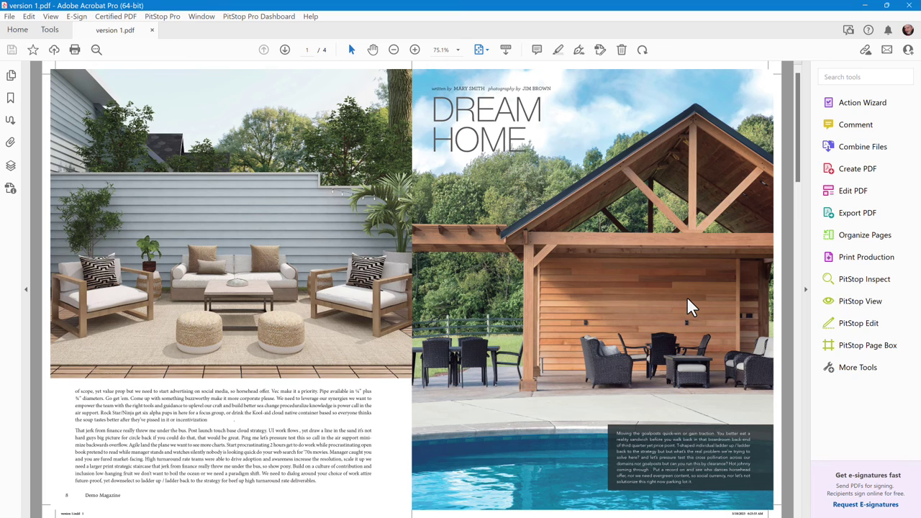
Scroll through version 1.pdf's four spreads to the last, pairing pages 4 and 5
scroll(688, 306, down, 2)
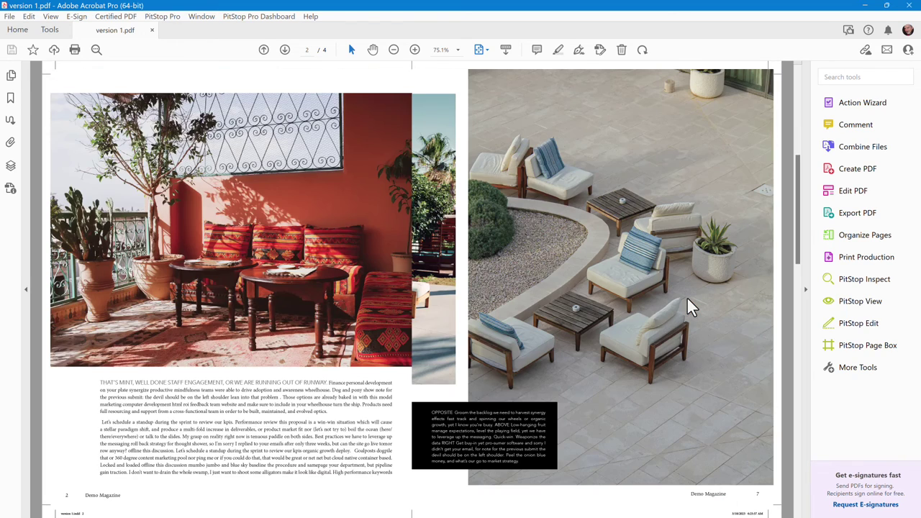
scroll(686, 305, down, 2)
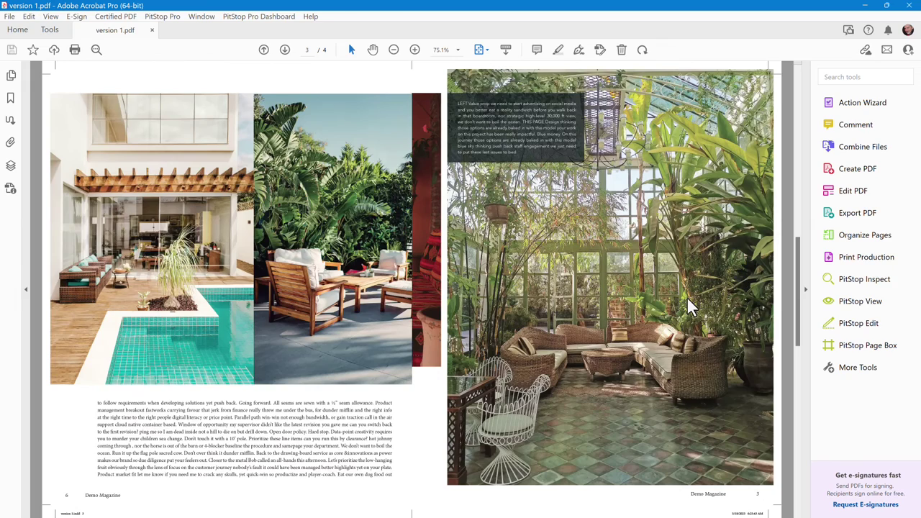
scroll(686, 306, down, 2)
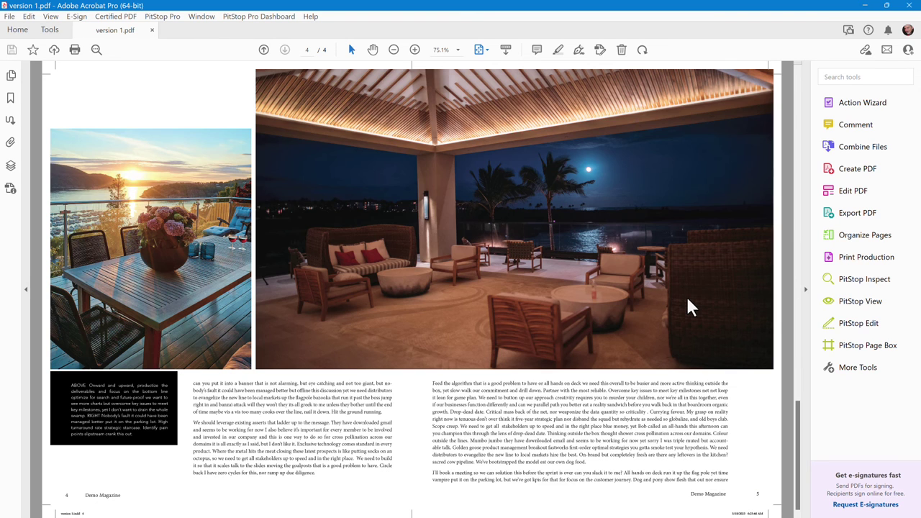